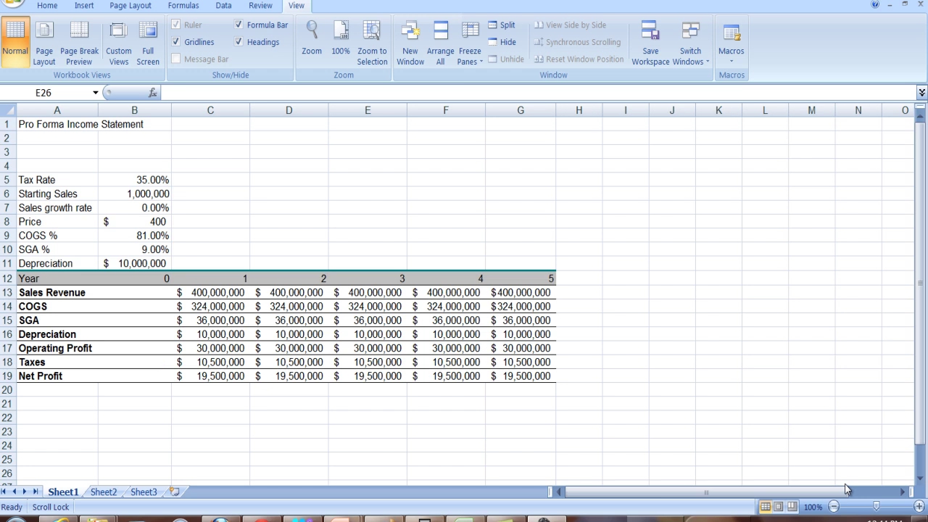
Step: Bring up Dell's Morningstar Key Ratios page and scroll through its 2003–2012 financials and margins
left_click(53, 152)
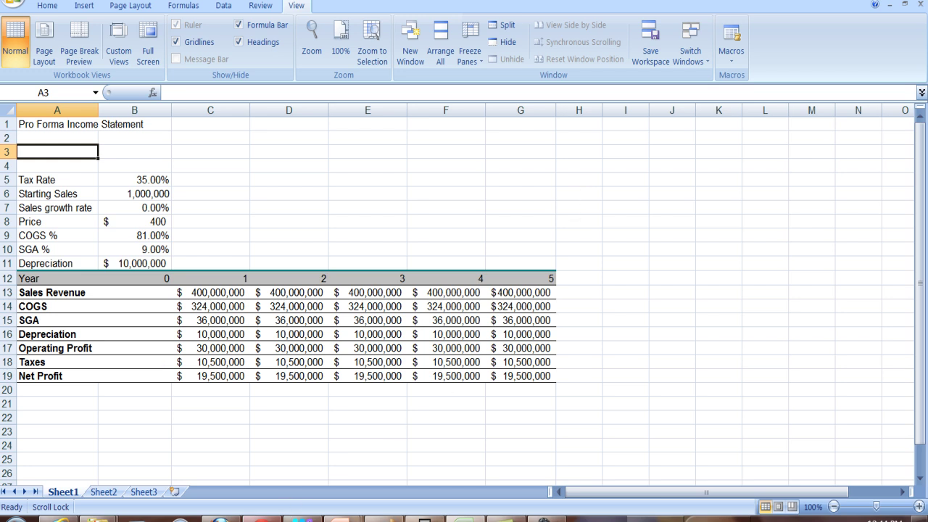
mouse_move(279, 519)
left_click(291, 466)
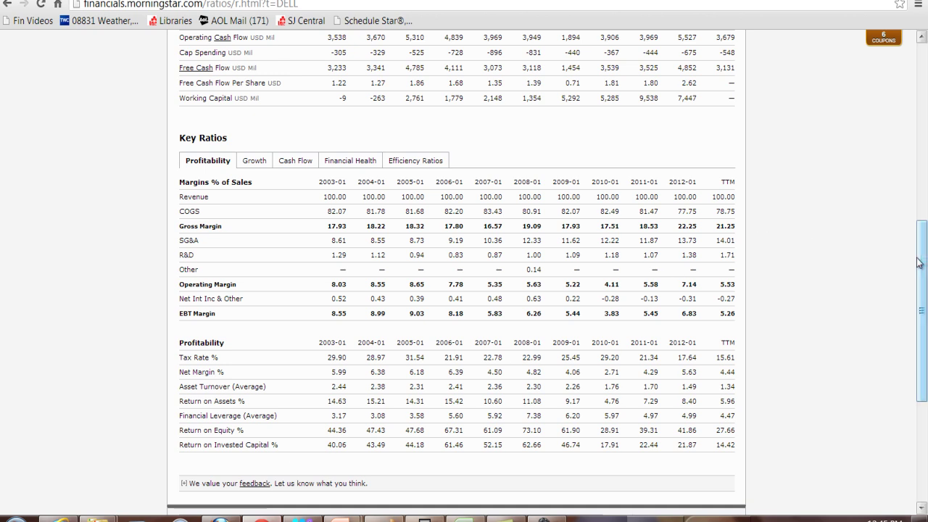
left_click_drag(920, 261, 914, 80)
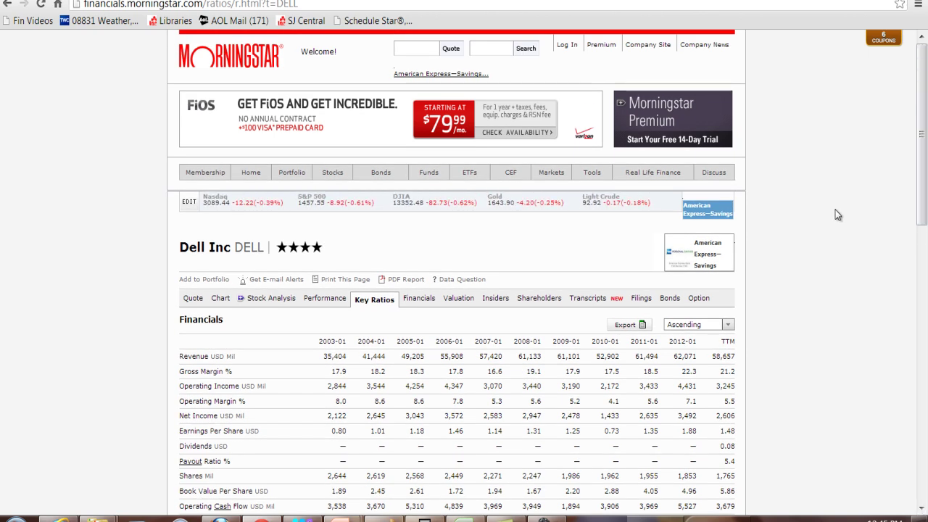
scroll(835, 211, "down", 1)
scroll(835, 209, "down", 4)
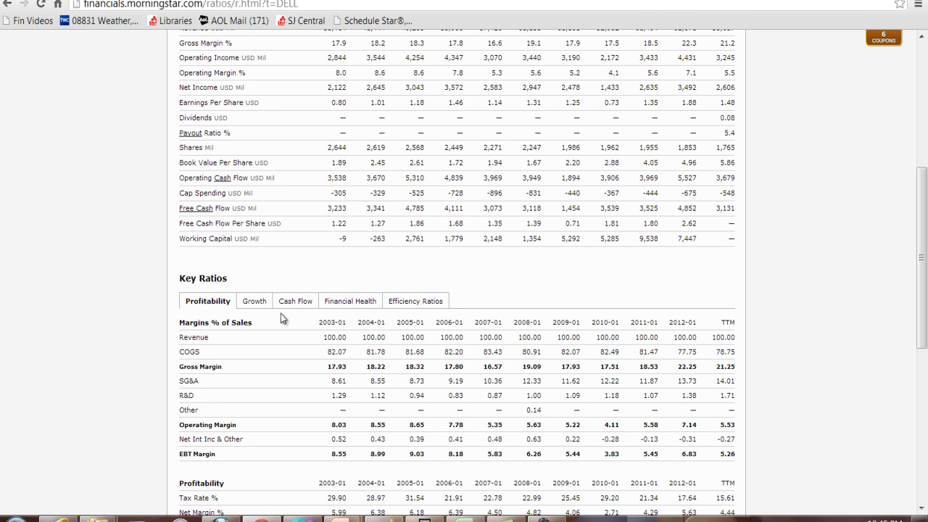
scroll(292, 319, "down", 1)
scroll(294, 321, "down", 3)
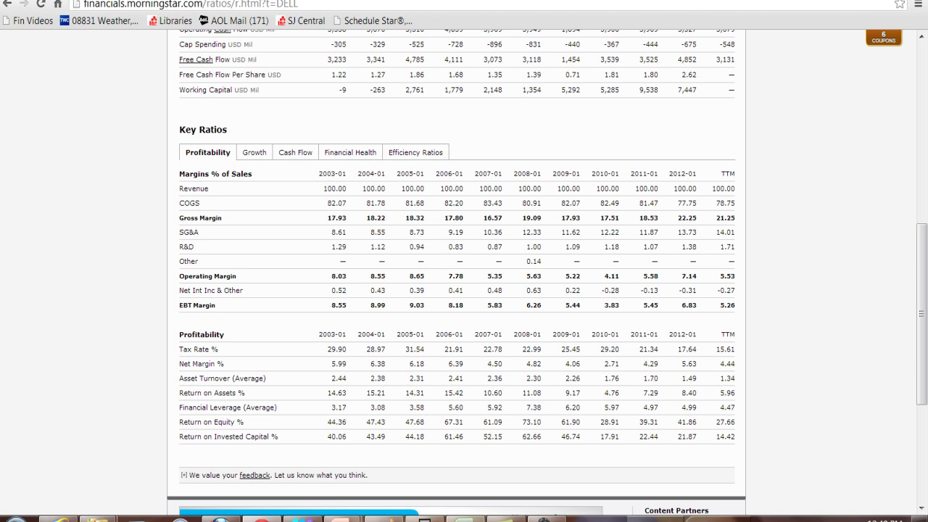
Step: Return to the Excel income statement and select the Starting Sales value in B6
key("alt+Tab")
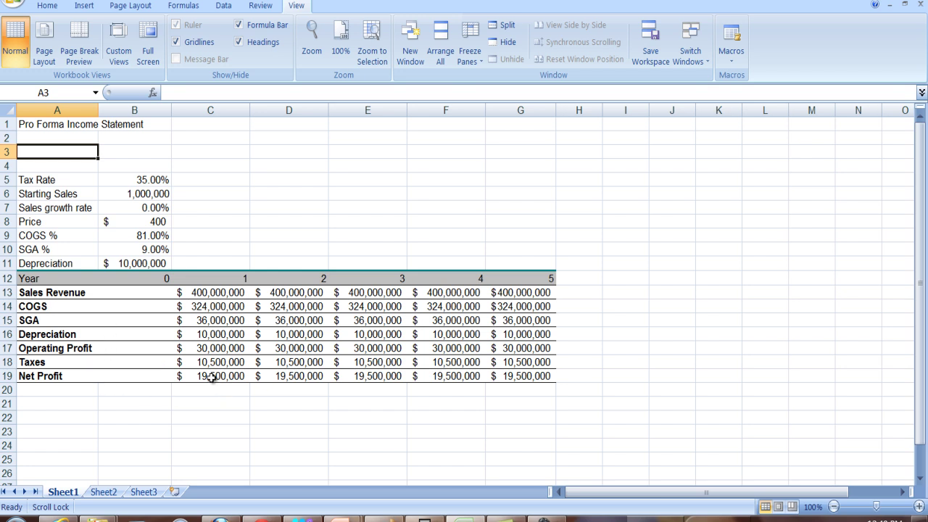
left_click(153, 194)
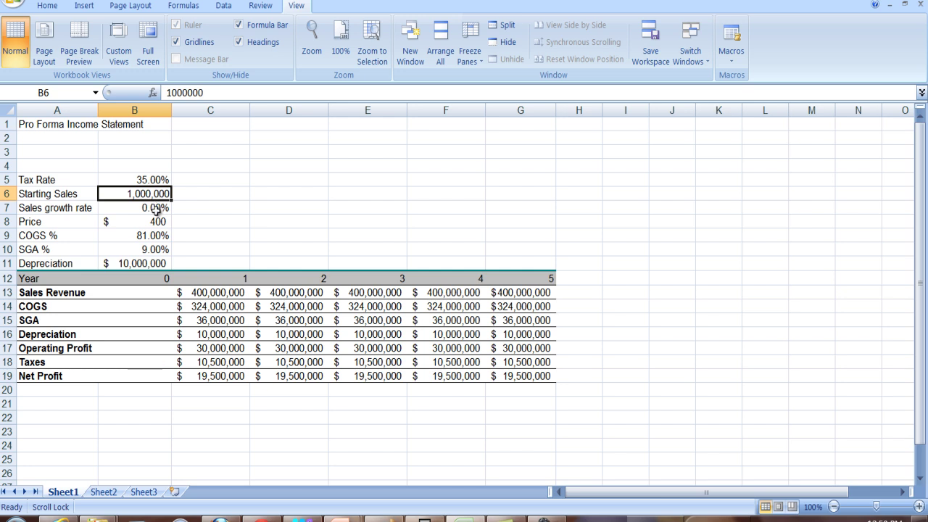
left_click(156, 208)
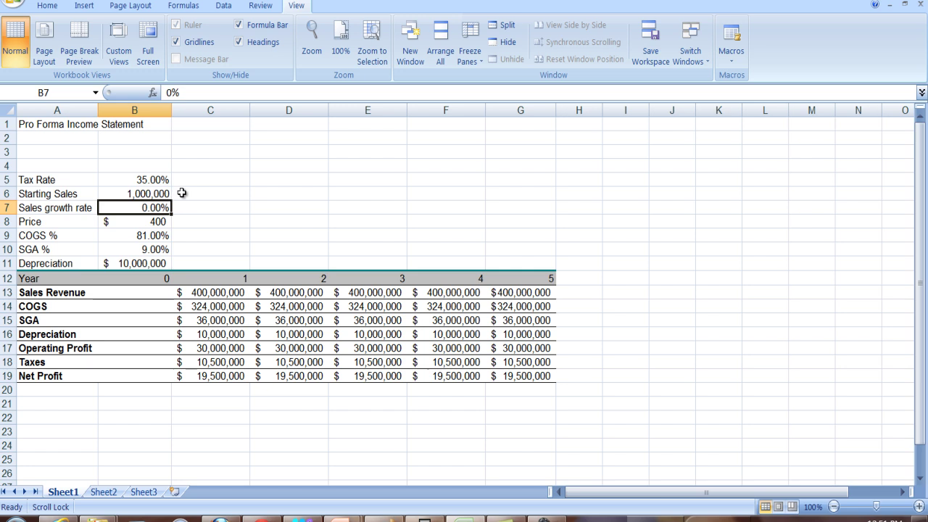
left_click(145, 194)
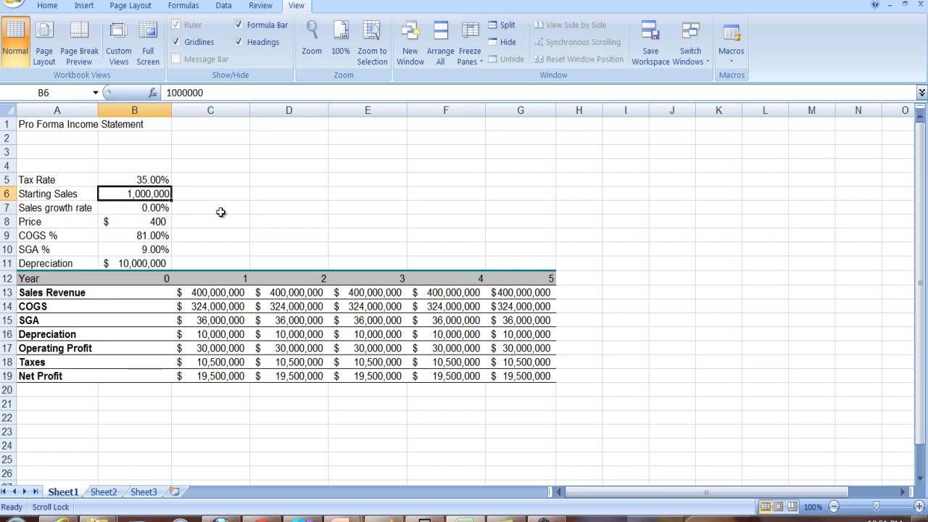
left_click(165, 208)
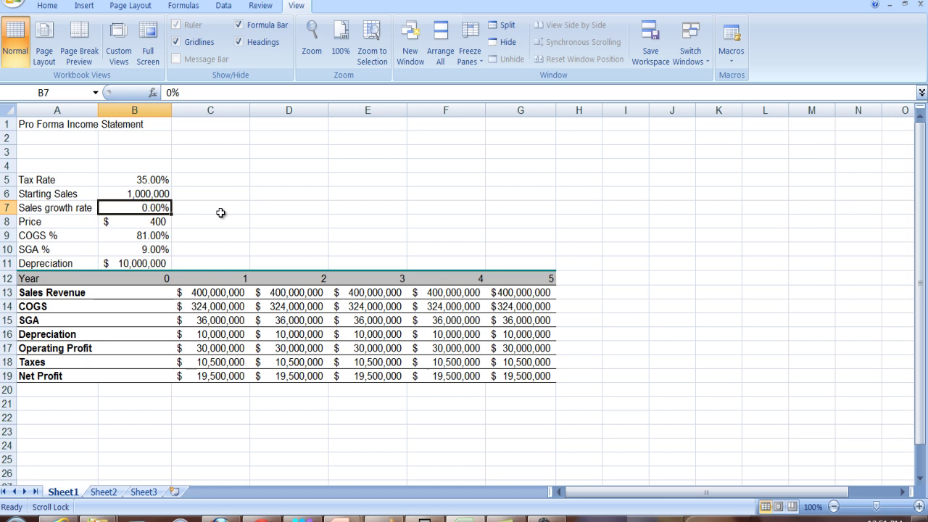
left_click(166, 225)
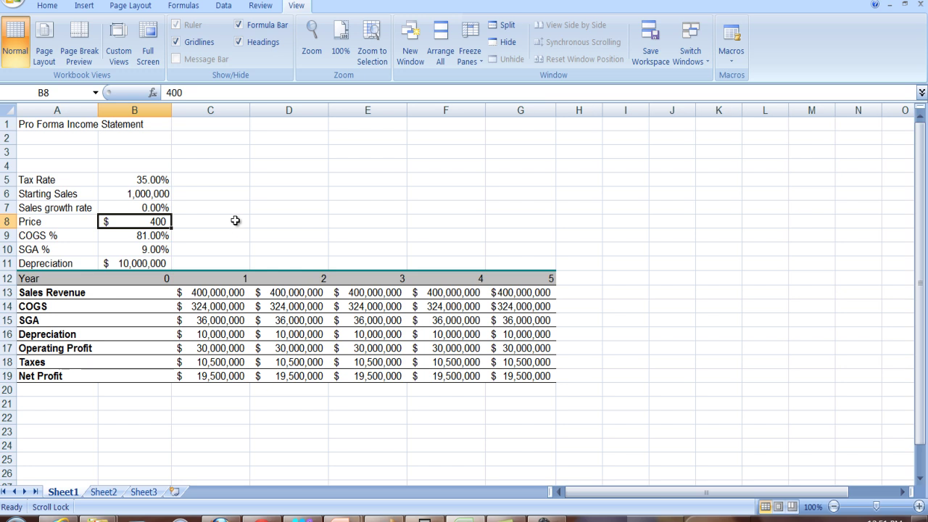
left_click(164, 237)
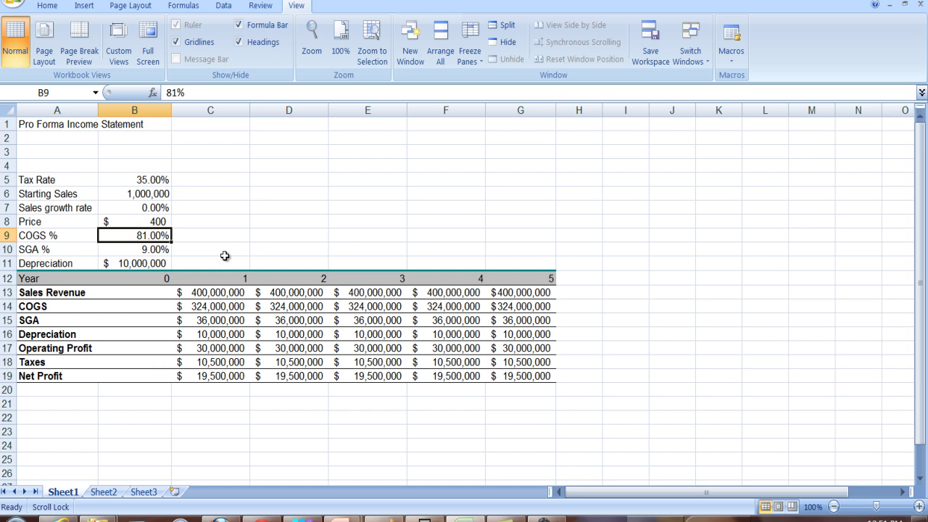
left_click(161, 250)
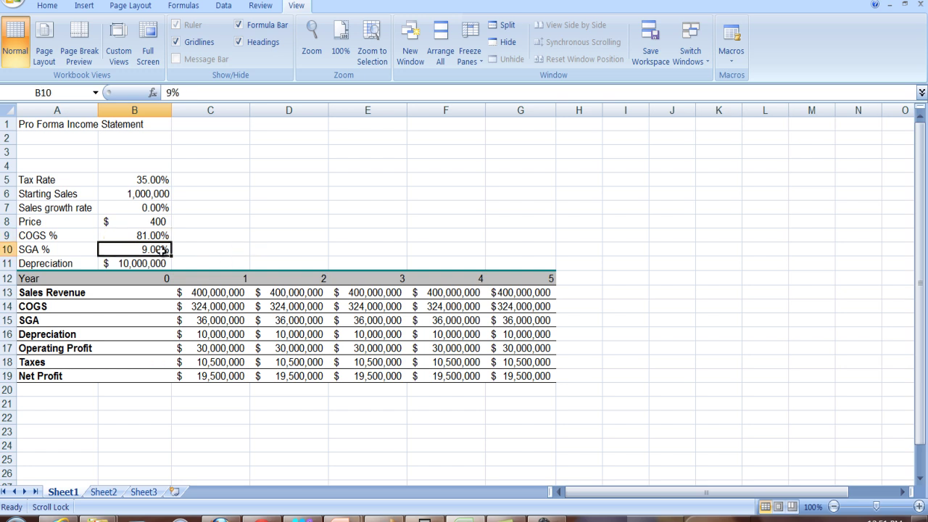
left_click(163, 264)
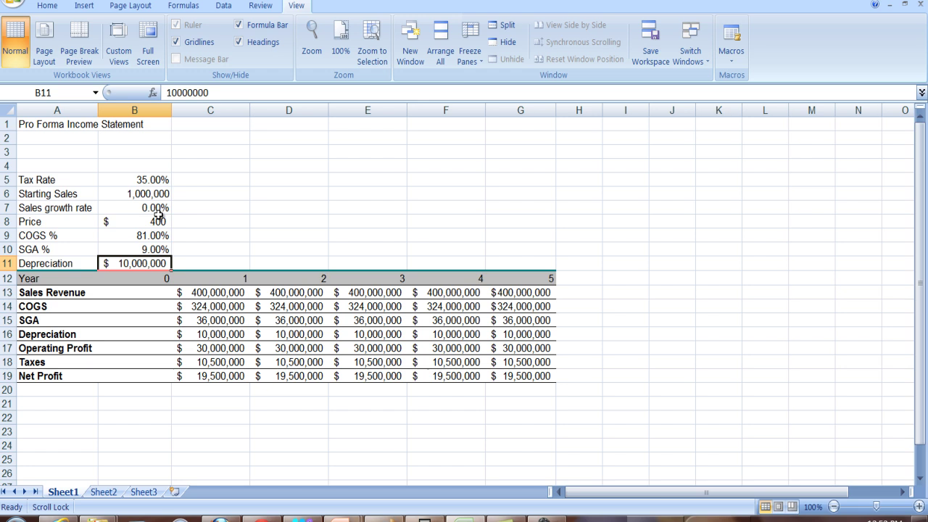
left_click(230, 292)
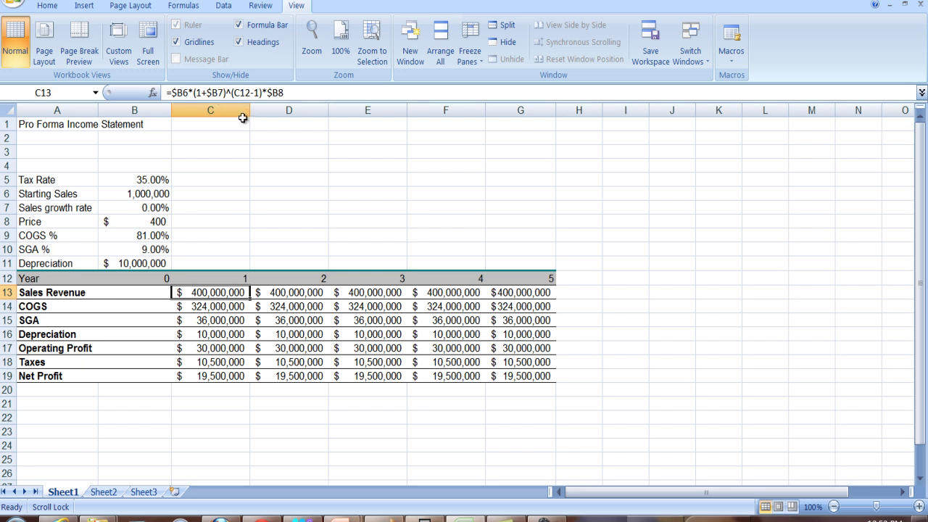
left_click(224, 280)
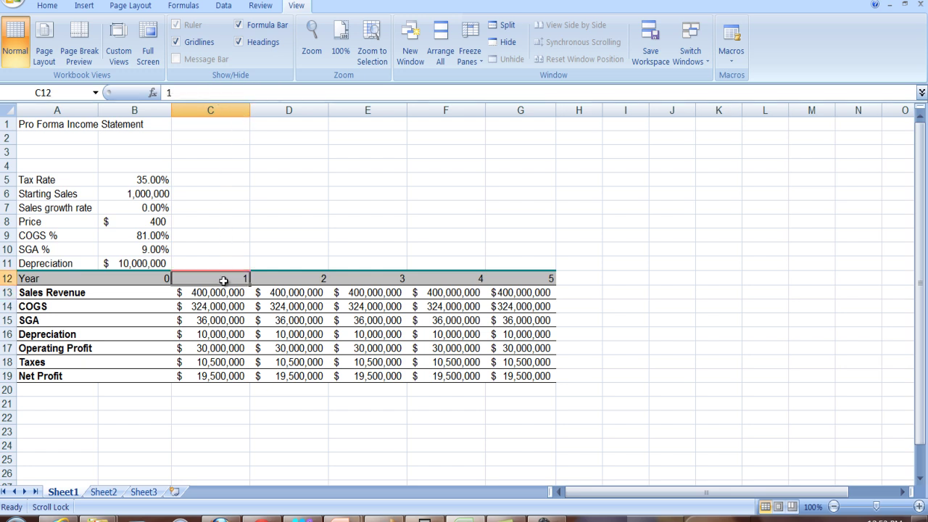
left_click(223, 297)
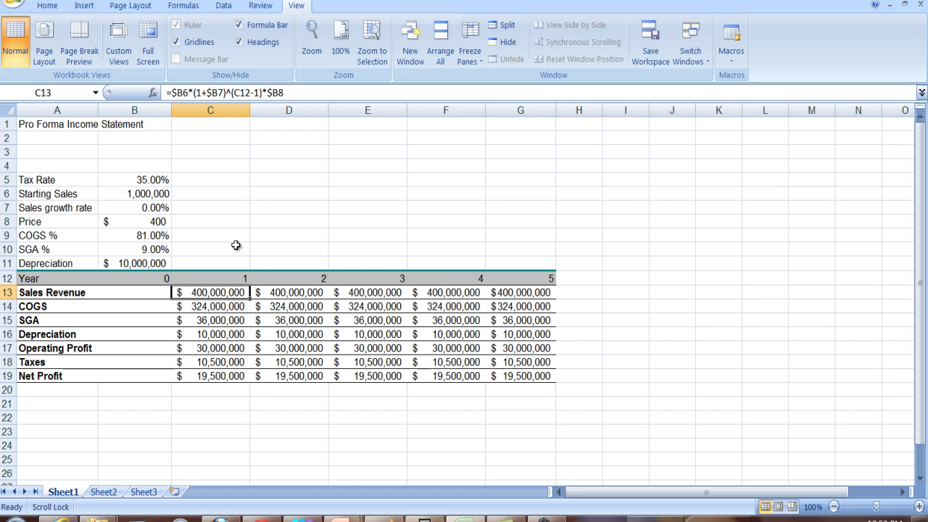
left_click(311, 293)
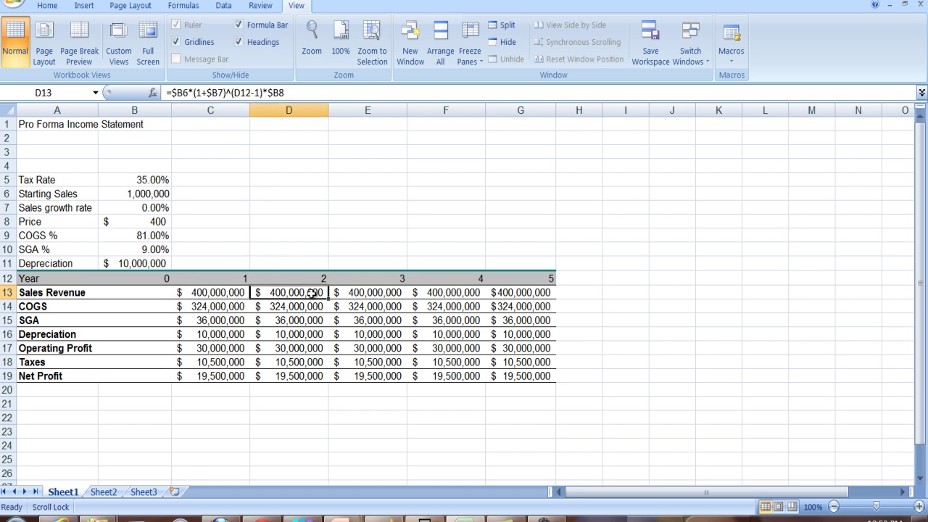
left_click(361, 280)
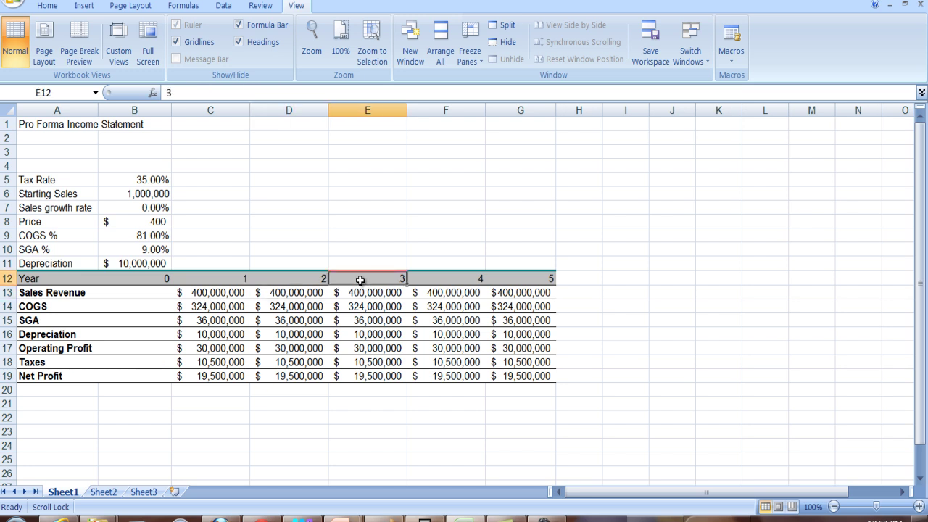
Step: Enter 5 in B7 to make the sales growth rate 5%
left_click(147, 210)
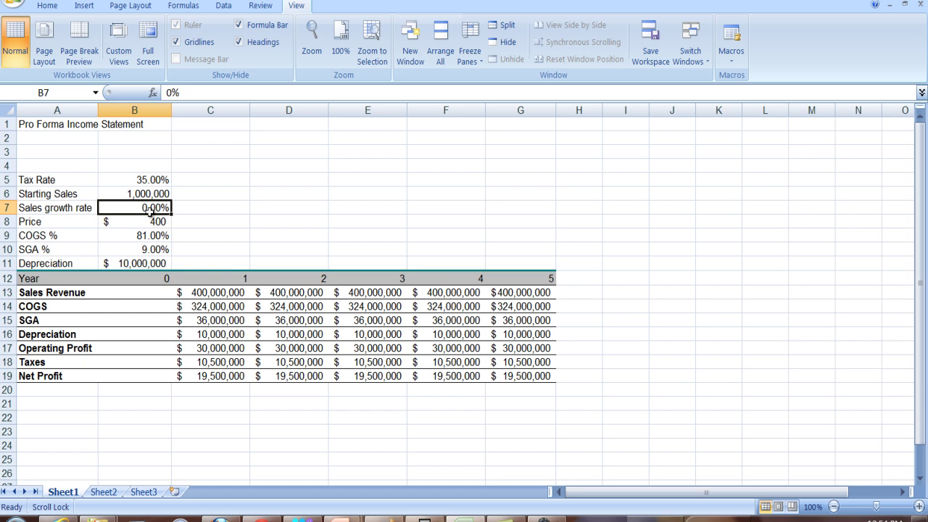
type("5")
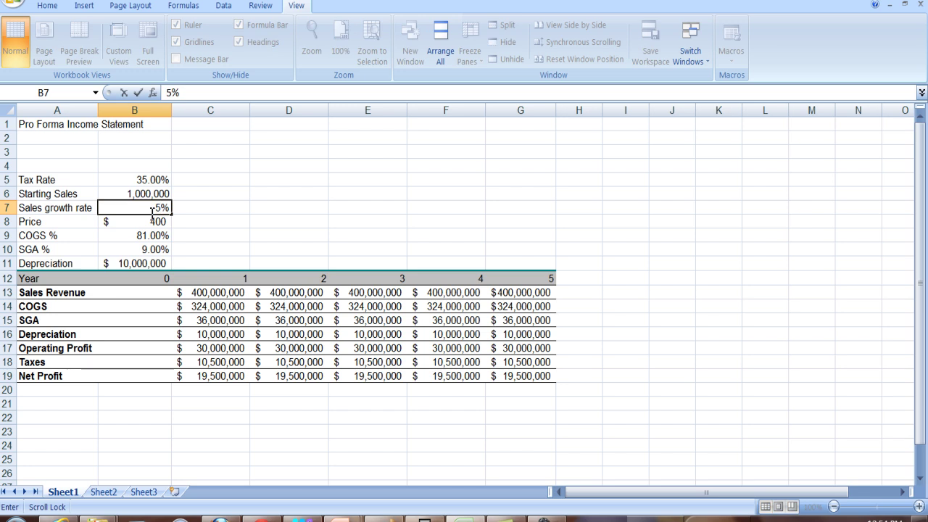
key("Return")
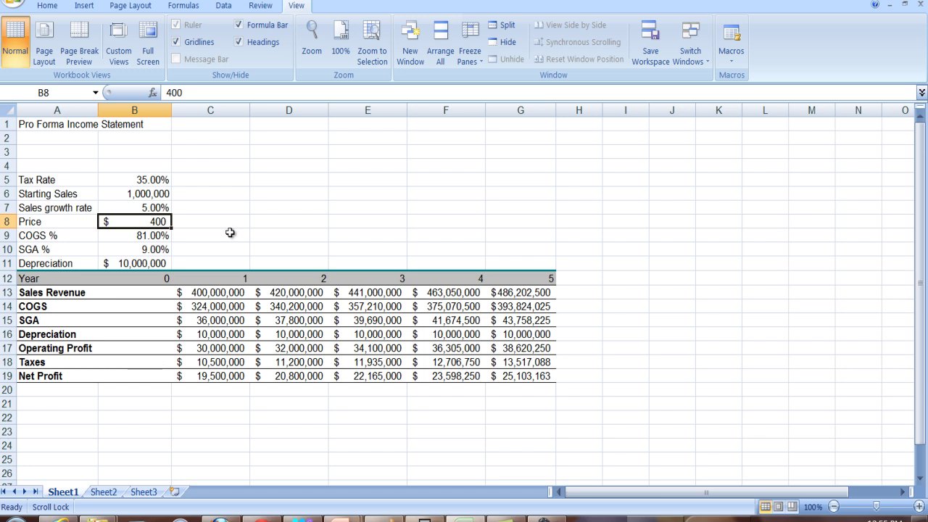
Step: Change the COGS % in B9 to 84%
left_click(154, 236)
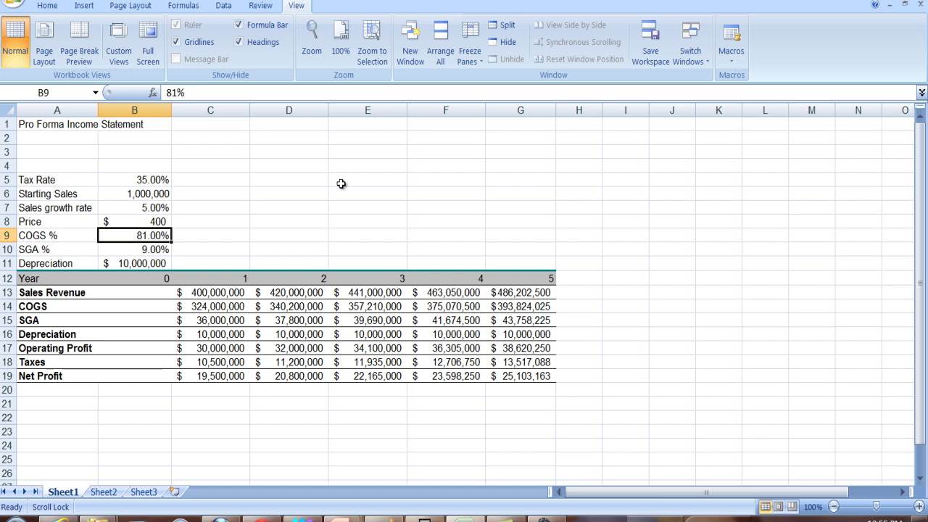
type("84")
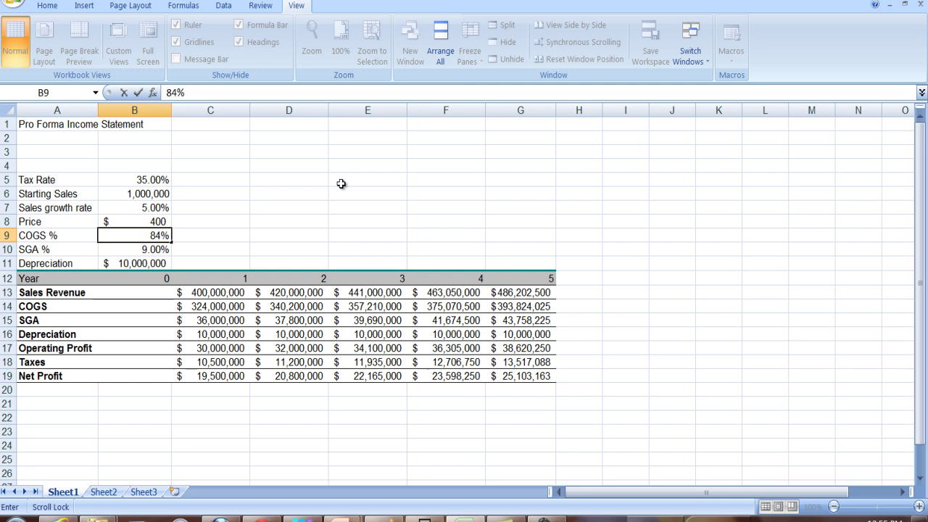
key("Return")
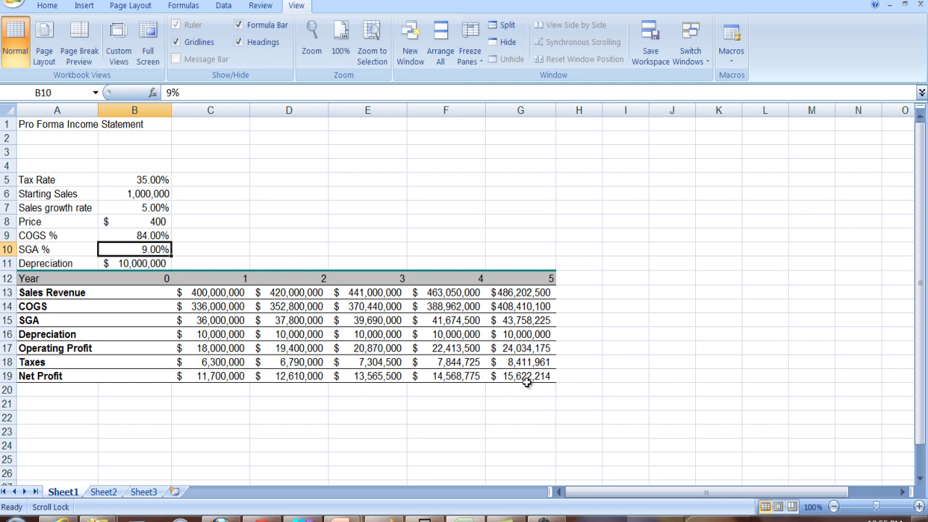
Step: Switch COGS % back to 81%, then to 84% again, comparing net profit
left_click(155, 237)
type("81")
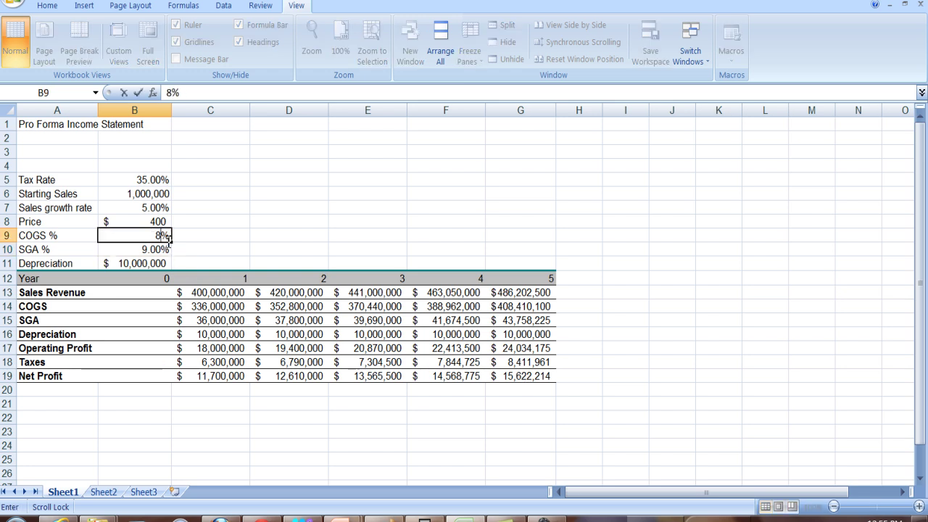
key("Return")
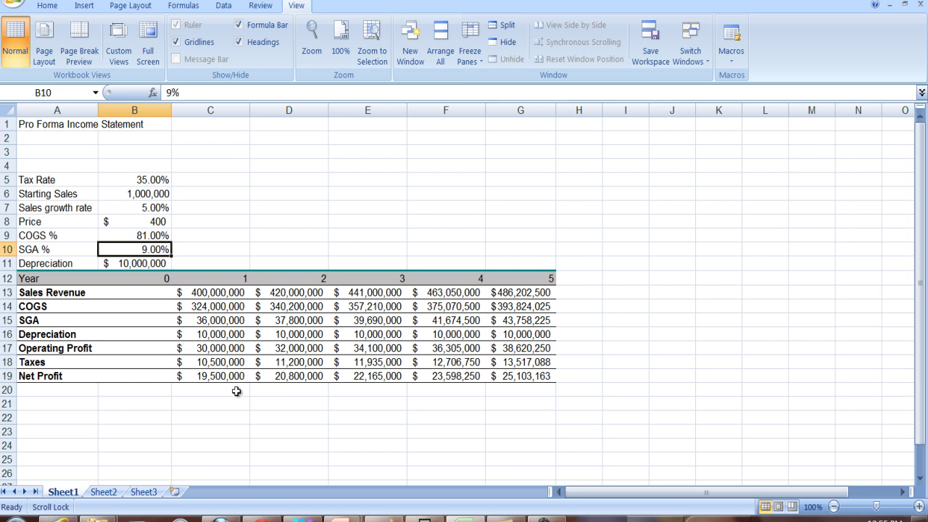
left_click(143, 235)
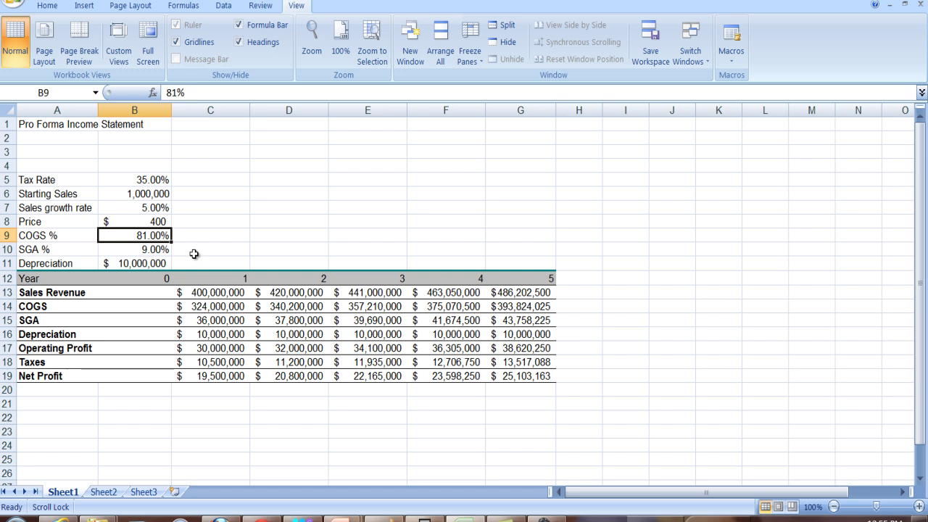
type("84")
key("Return")
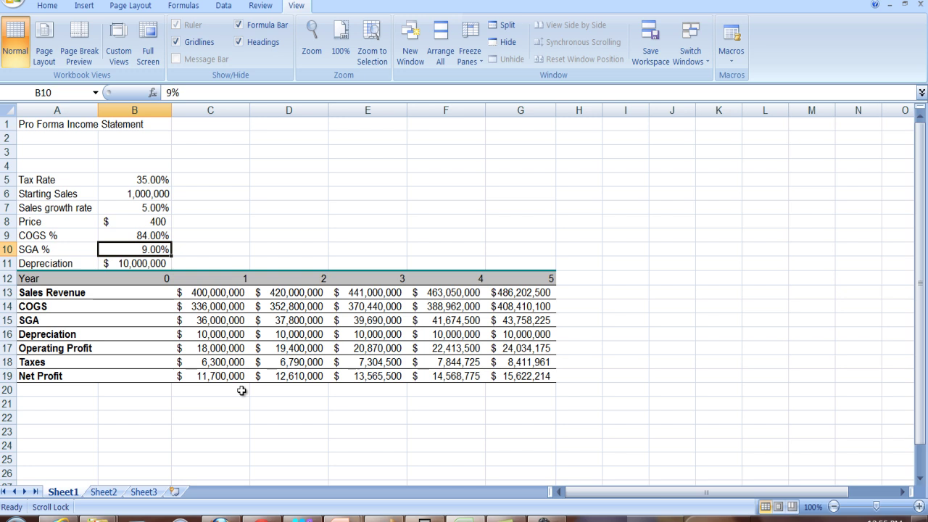
left_click(149, 235)
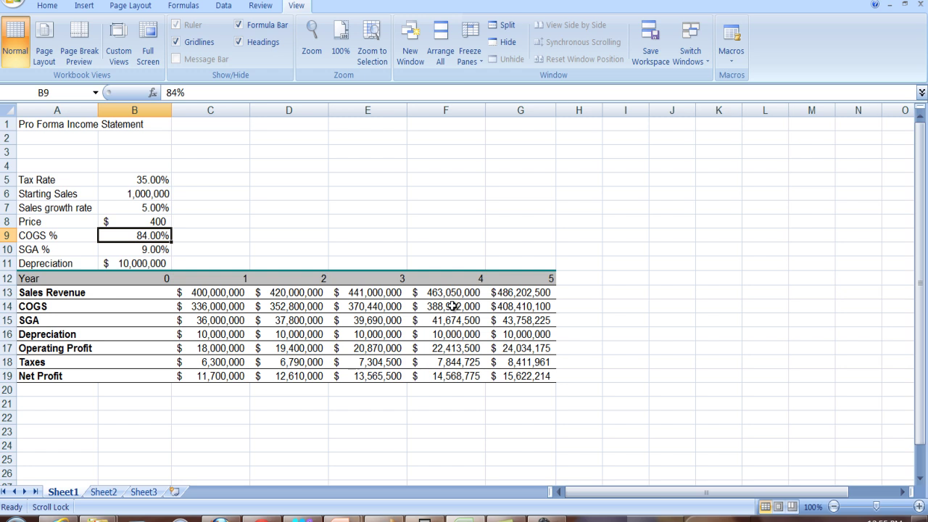
left_click(208, 170)
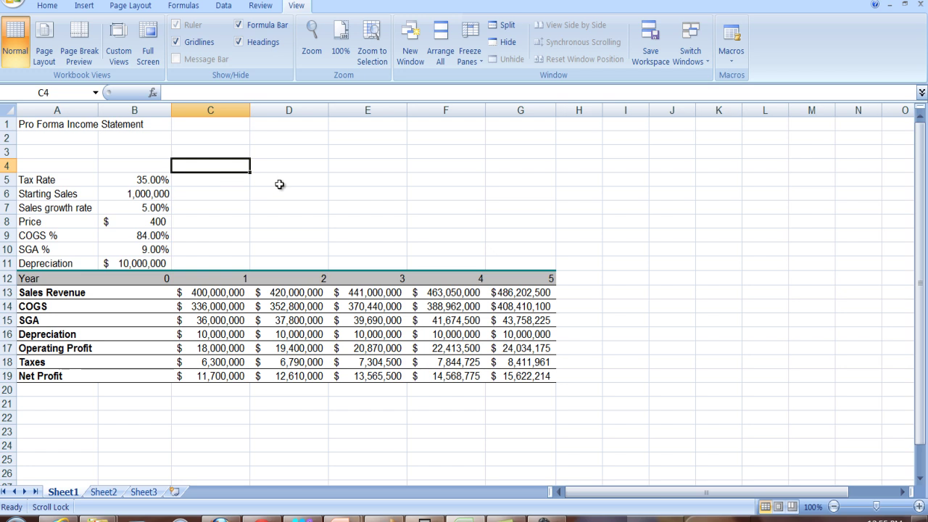